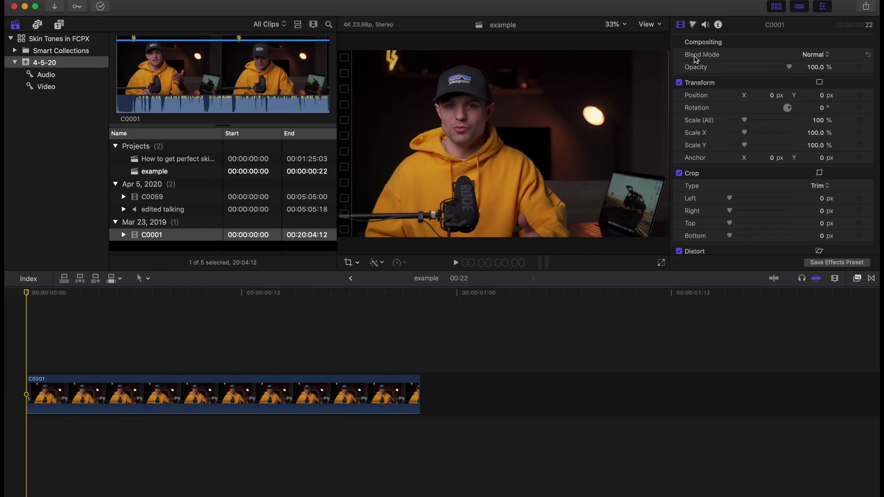
Step: Hide the library browser and show the Rec. 709 vectorscope and luma waveform scopes
left_click(777, 8)
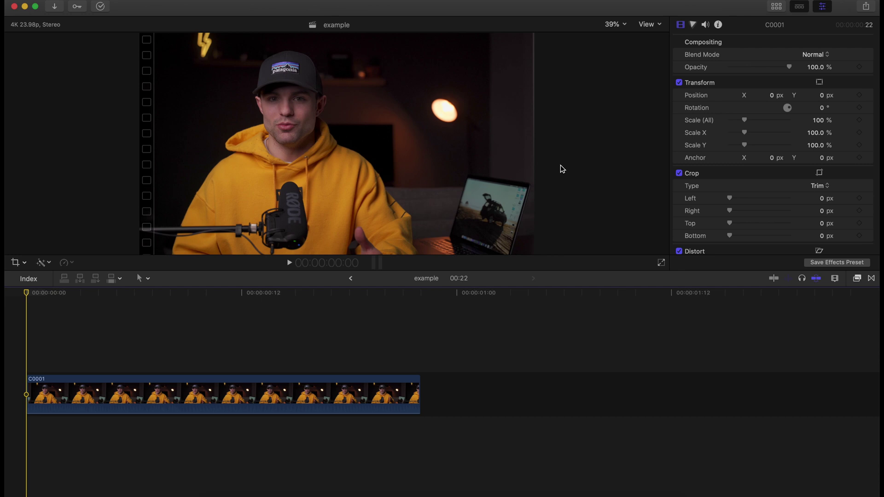
key("super+7")
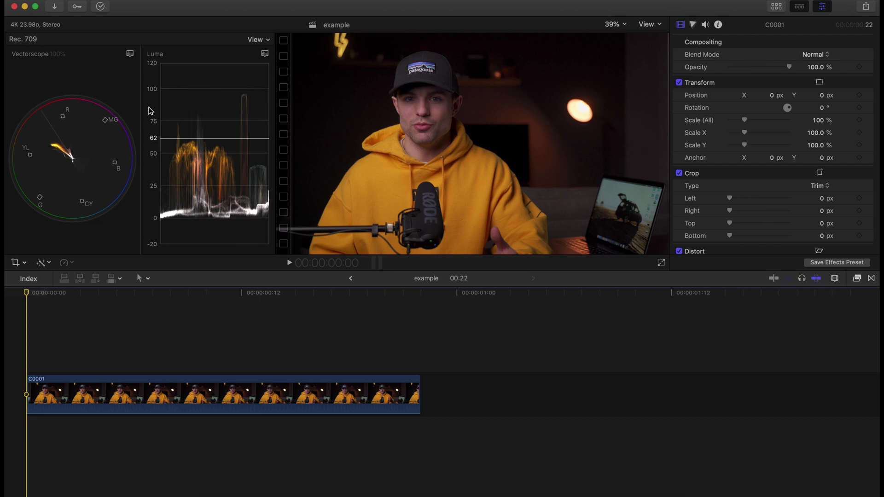
left_click(254, 39)
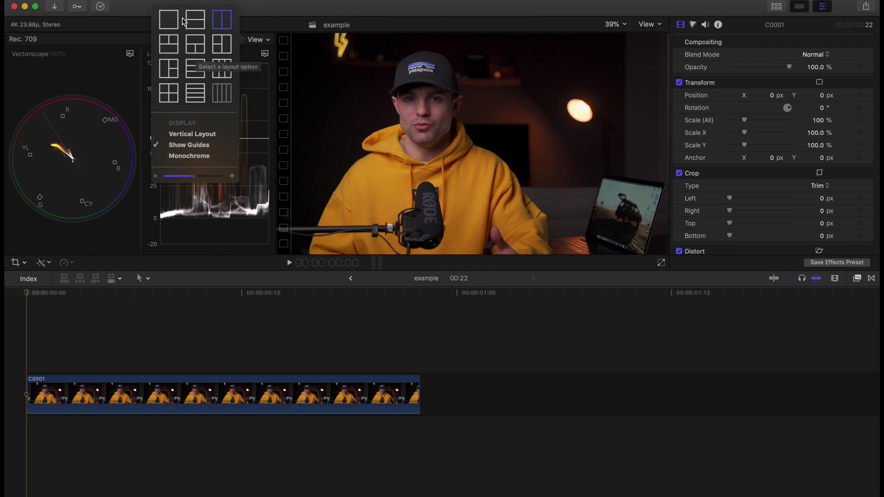
left_click(221, 20)
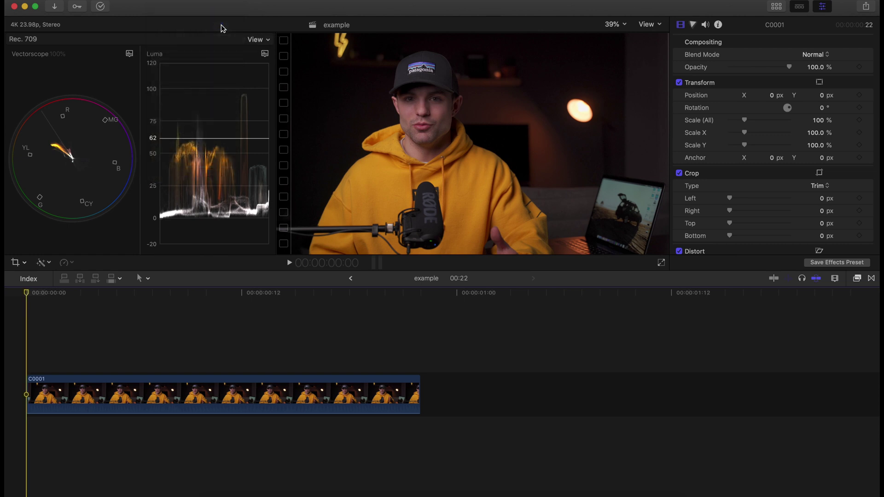
left_click(266, 54)
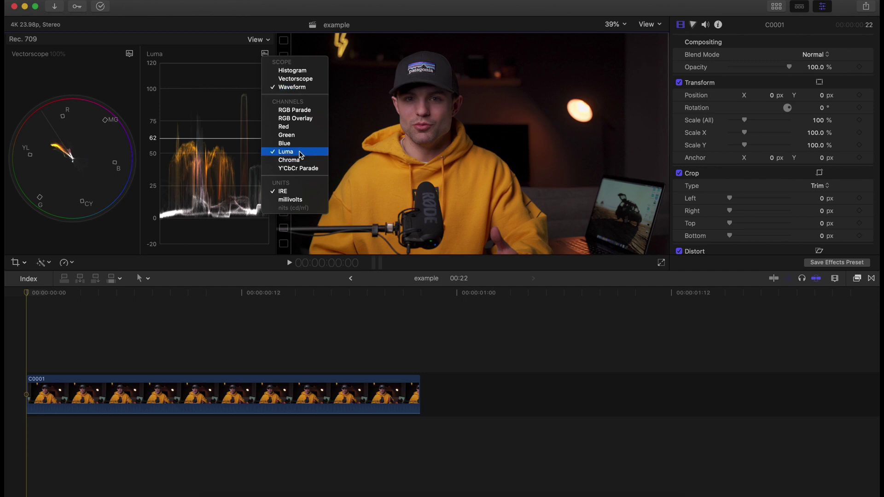
left_click(128, 55)
left_click(129, 54)
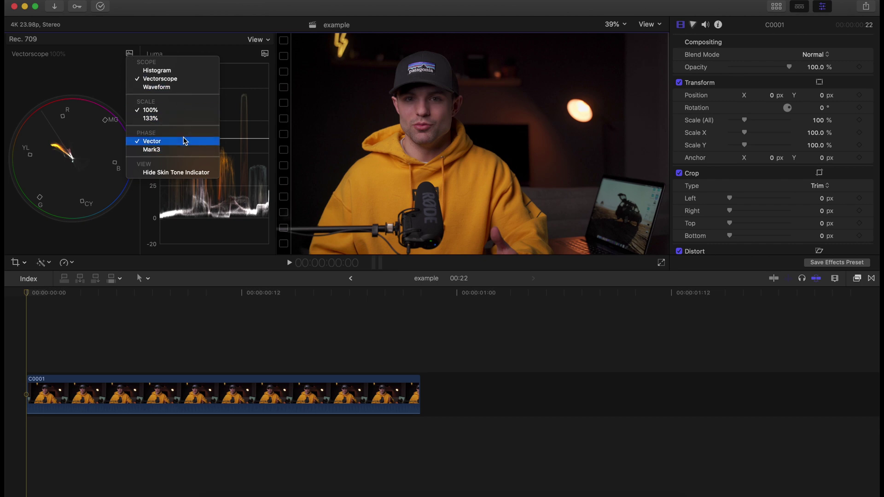
left_click(165, 30)
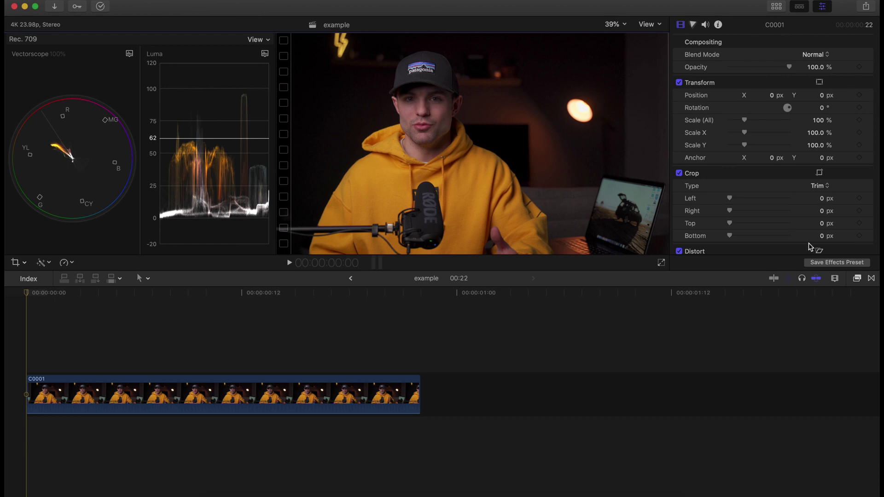
left_click(858, 279)
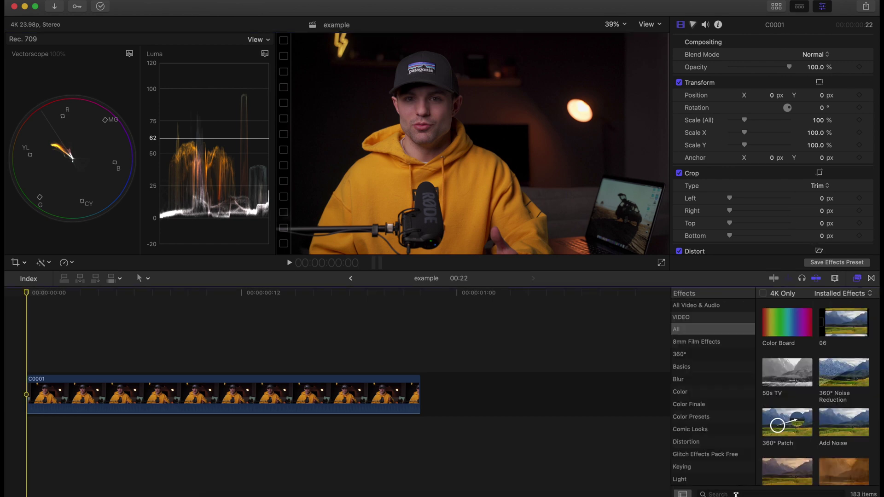
Step: Search the effects for "draw" and apply Draw Mask to clip C0001
left_click(736, 494)
type("dra")
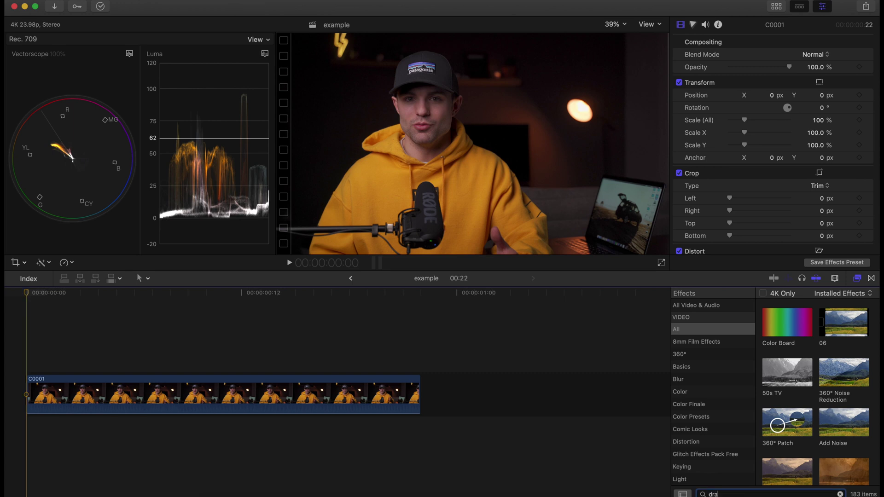
type("w")
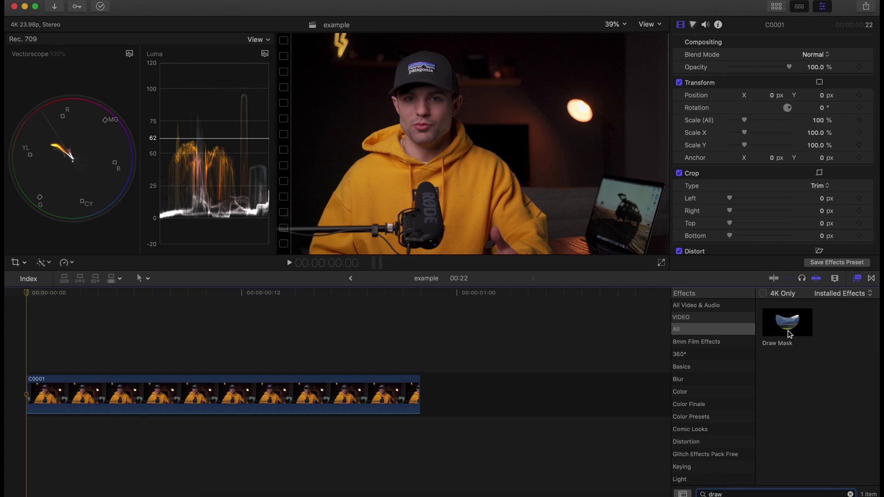
left_click_drag(789, 333, 281, 395)
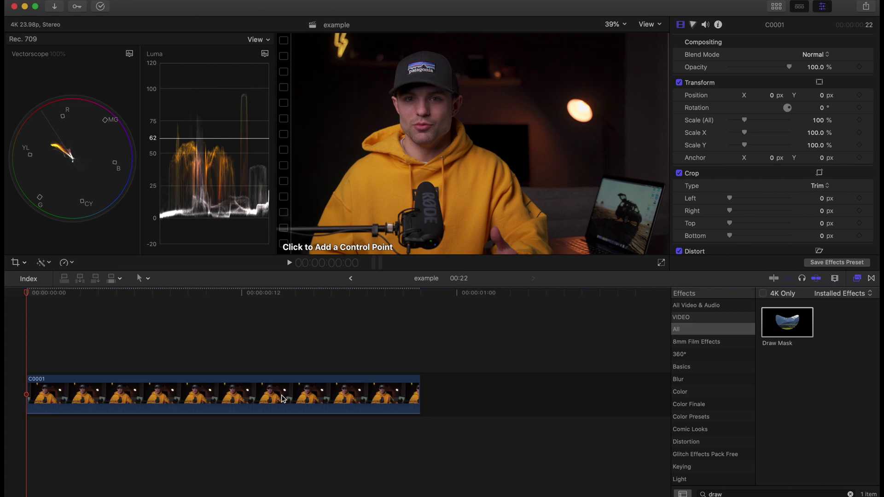
Step: Outline the subject's face with mask points and close the shape
left_click(398, 114)
left_click(401, 130)
left_click(417, 145)
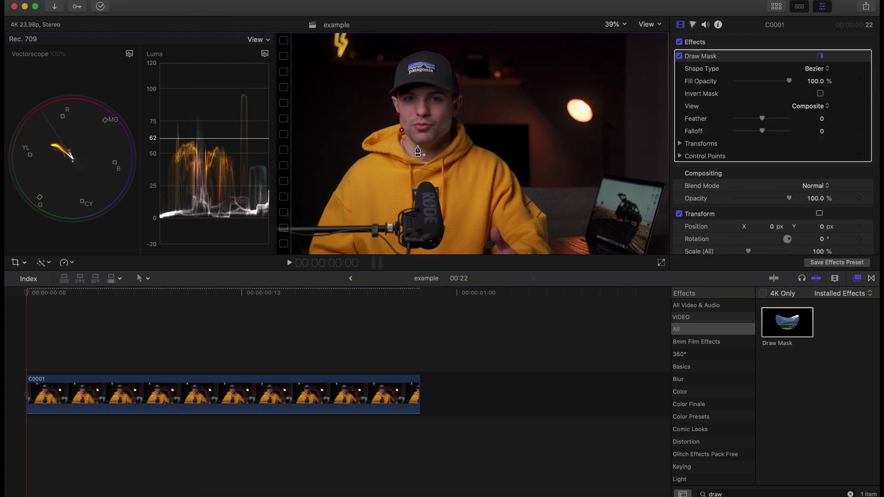
left_click(446, 138)
left_click(453, 113)
left_click(453, 93)
left_click(420, 87)
left_click(398, 114)
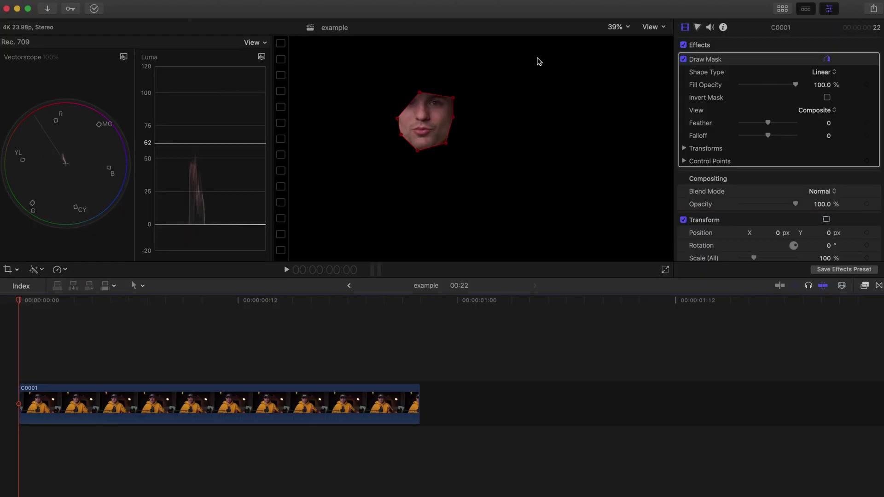
left_click(699, 28)
Step: Add Hue/Saturation Curves 1, sample the face on HUE vs HUE, and shift it toward the skin-tone line
left_click(722, 43)
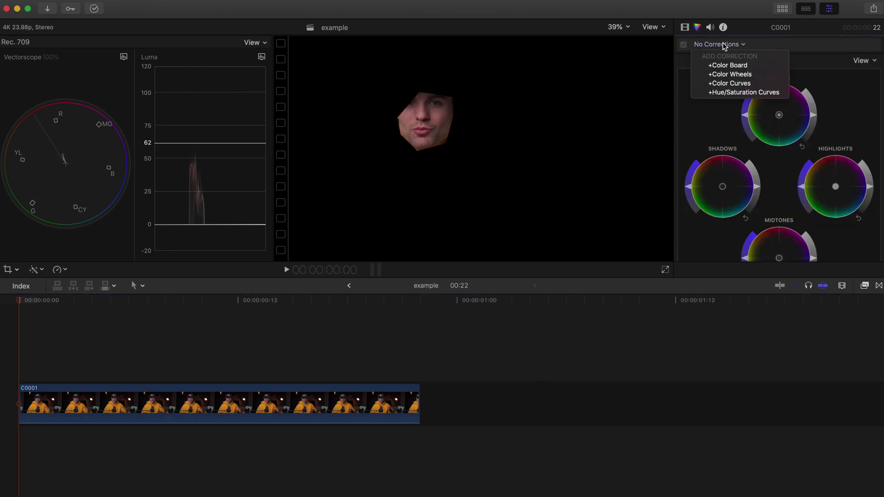
left_click(726, 92)
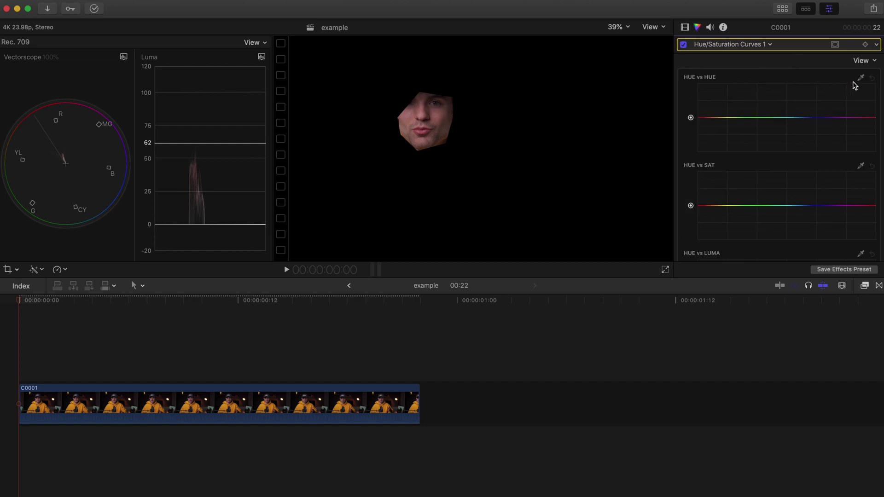
left_click(860, 77)
left_click(412, 117)
left_click_drag(700, 119, 701, 122)
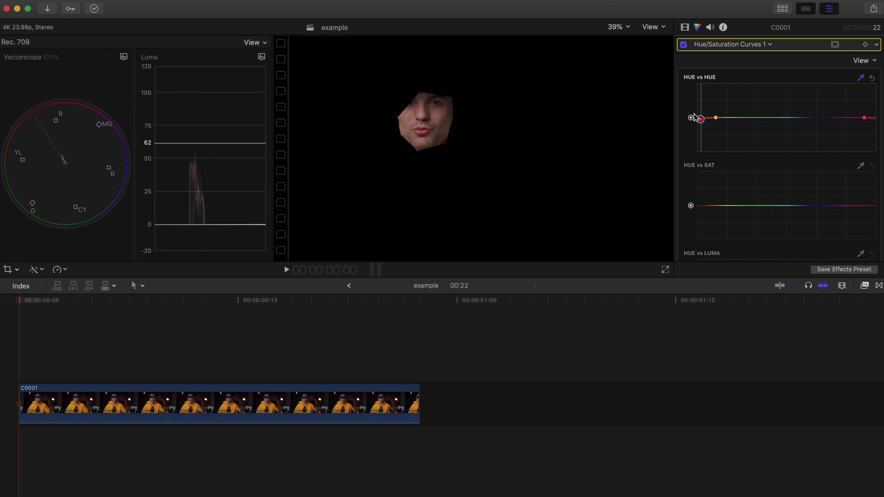
left_click(709, 118)
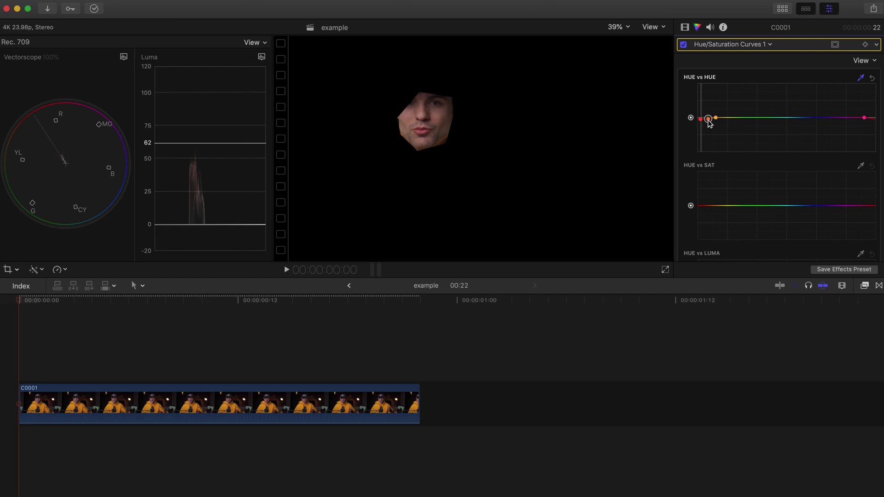
Step: Switch off the face mask, compare Hue/Saturation Curves 1 on and off, then delete Draw Mask
left_click(685, 27)
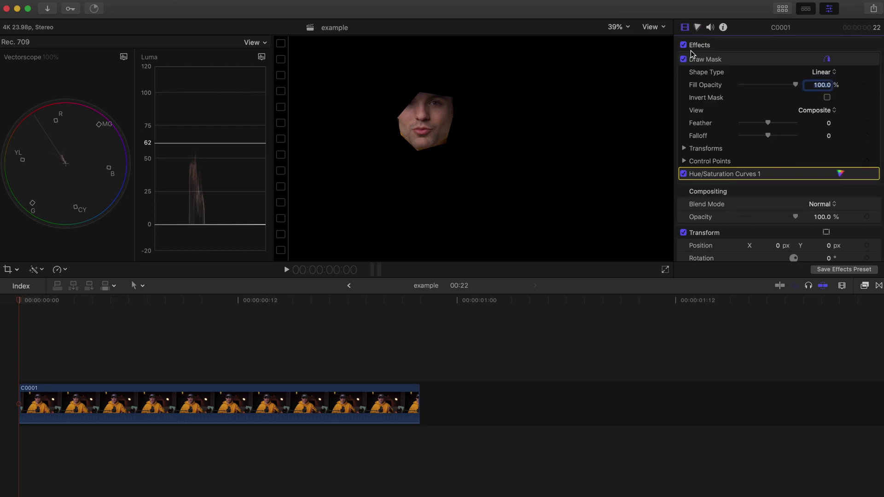
left_click(684, 60)
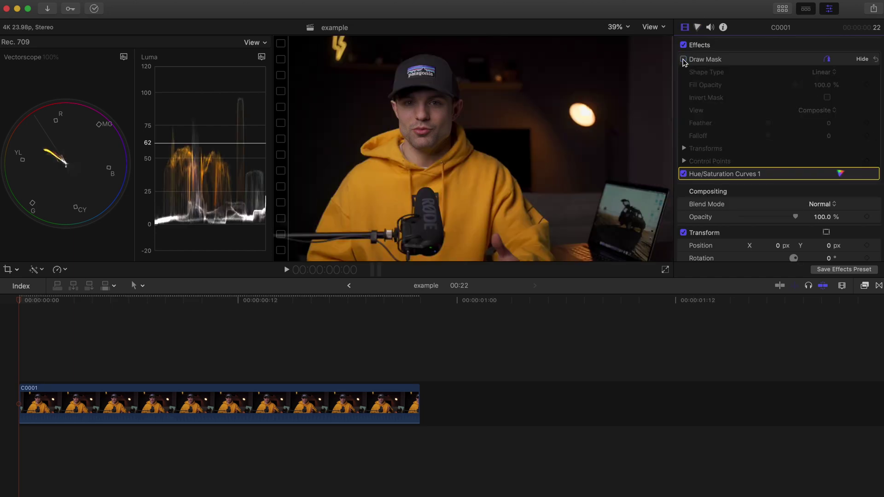
left_click(683, 174)
left_click(684, 174)
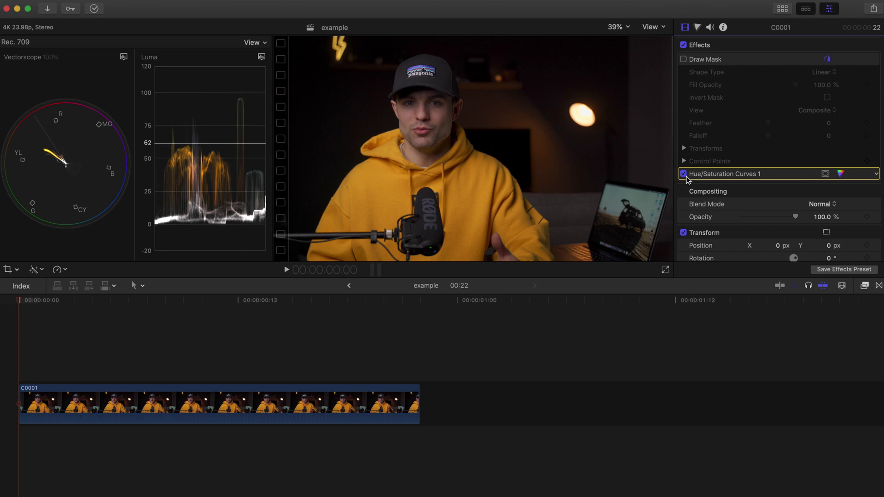
left_click(684, 174)
left_click(685, 175)
left_click(708, 59)
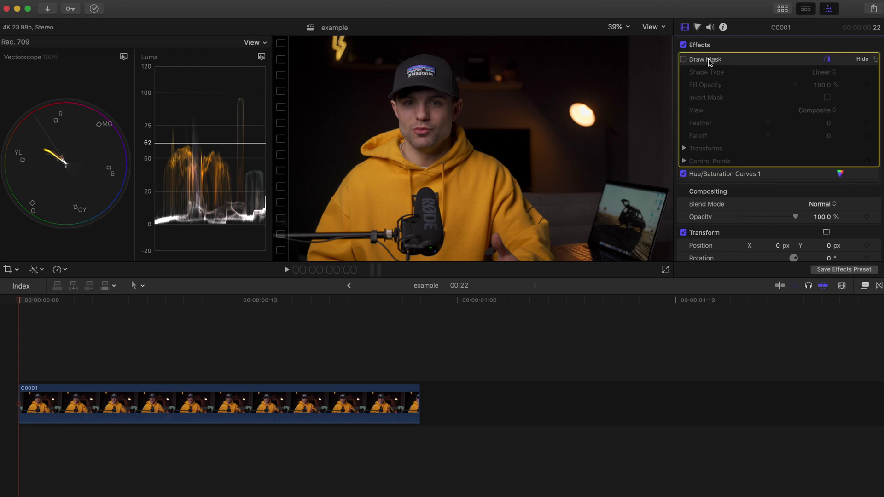
key("Delete")
Step: Add Color Curves 1 and gently reshape its luma curve with a low and a high point
left_click(697, 27)
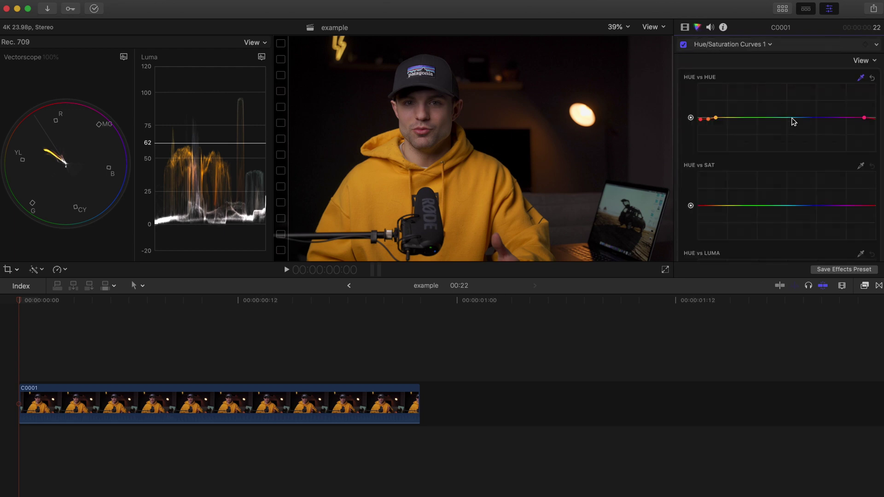
left_click(722, 46)
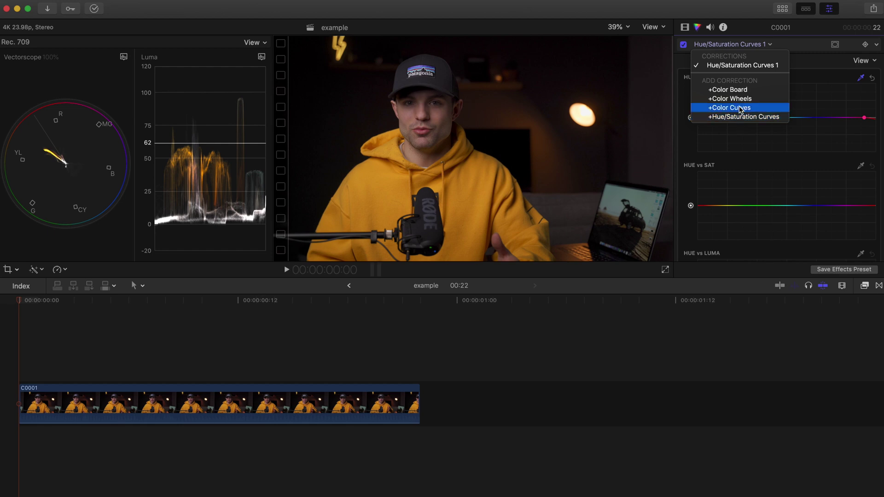
left_click(740, 109)
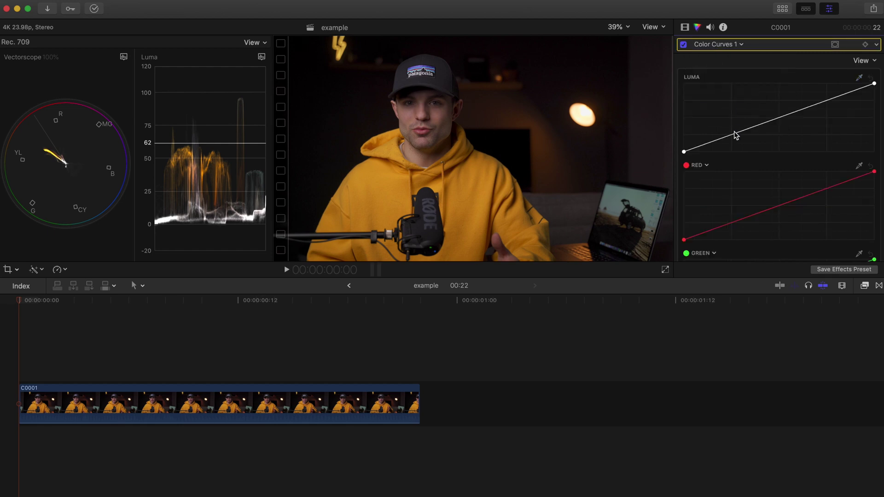
left_click(731, 137)
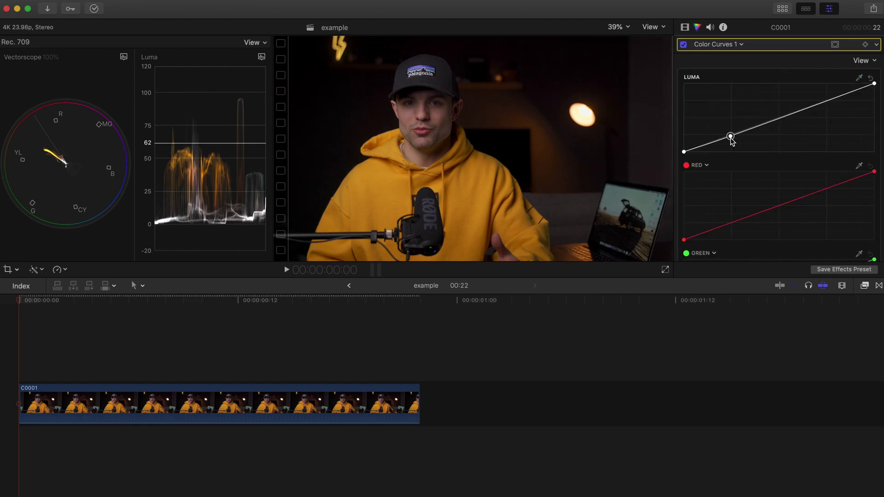
left_click_drag(684, 152, 685, 150)
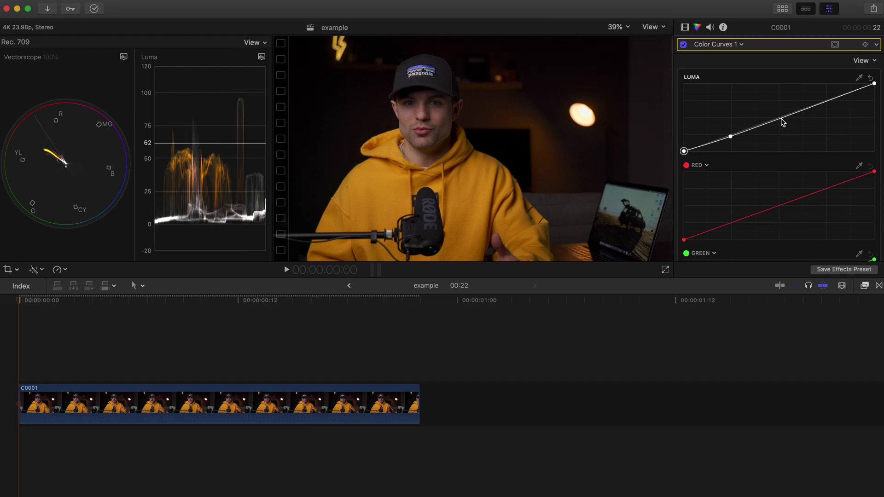
left_click_drag(777, 124, 776, 119)
Step: Add a Color Wheels 1 correction to clip C0001
left_click(720, 45)
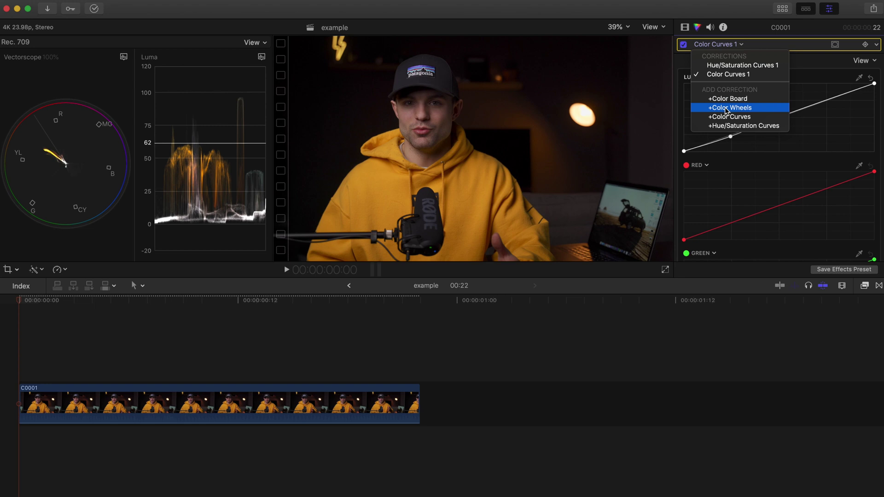
key("Escape")
scroll(834, 174, "down", 2)
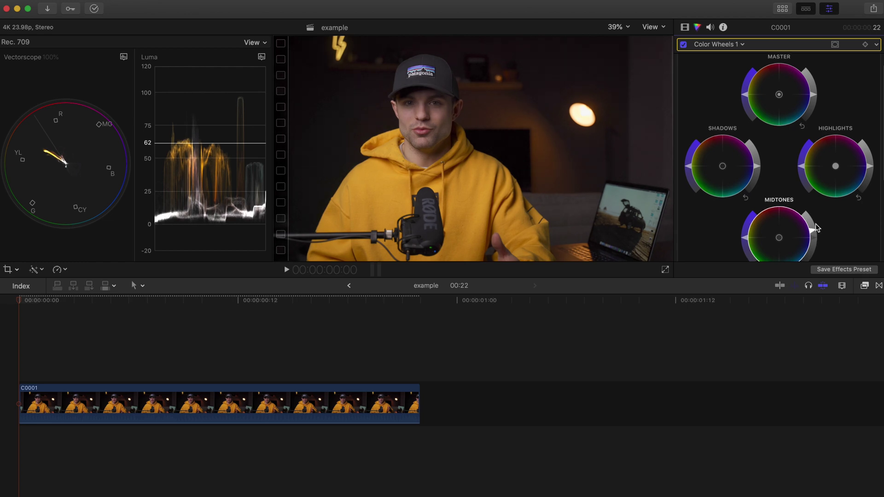
Step: Raise the Master wheel saturation in Color Wheels 1, then fine-tune it
scroll(811, 221, "down", 2)
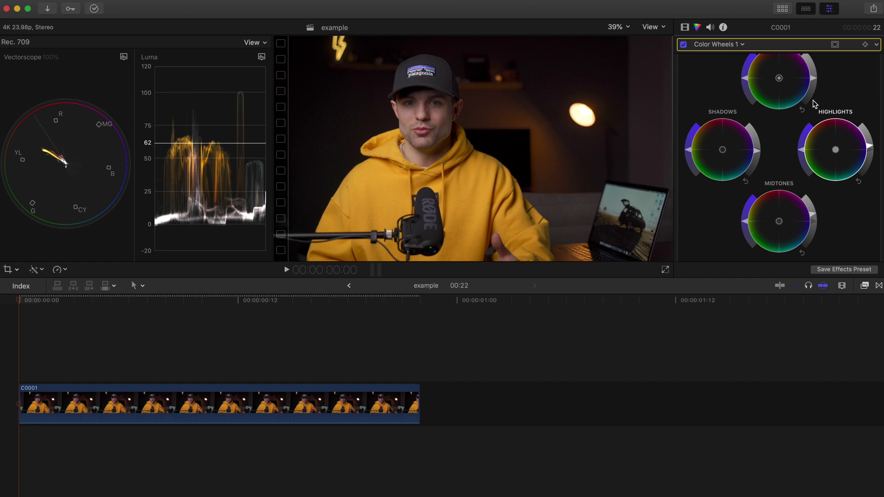
scroll(760, 119, "up", 2)
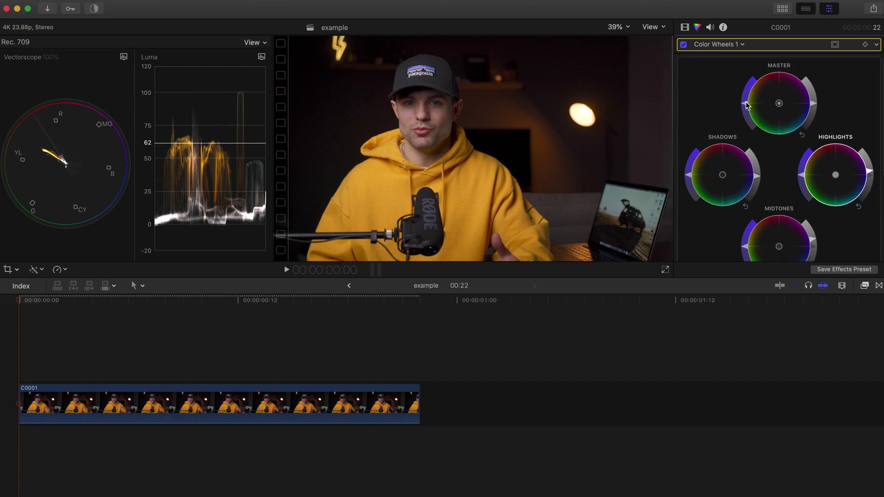
left_click_drag(746, 105, 747, 100)
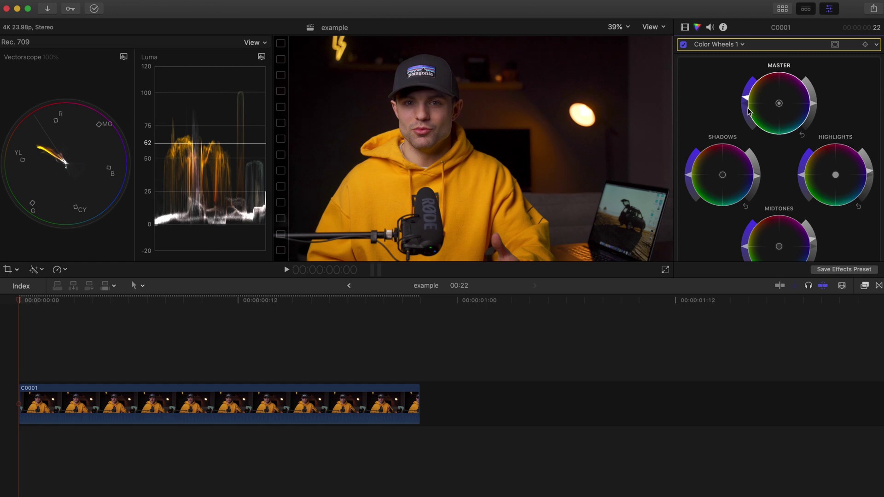
scroll(769, 186, "down", 2)
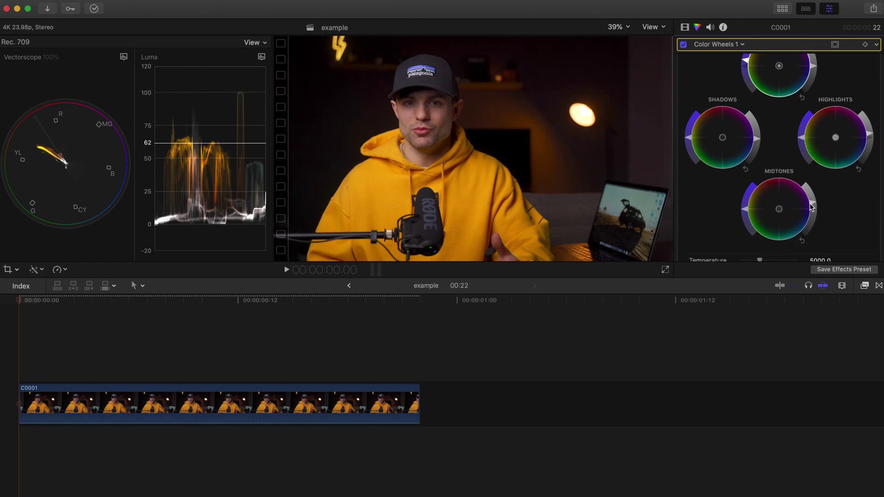
scroll(727, 165, "up", 1)
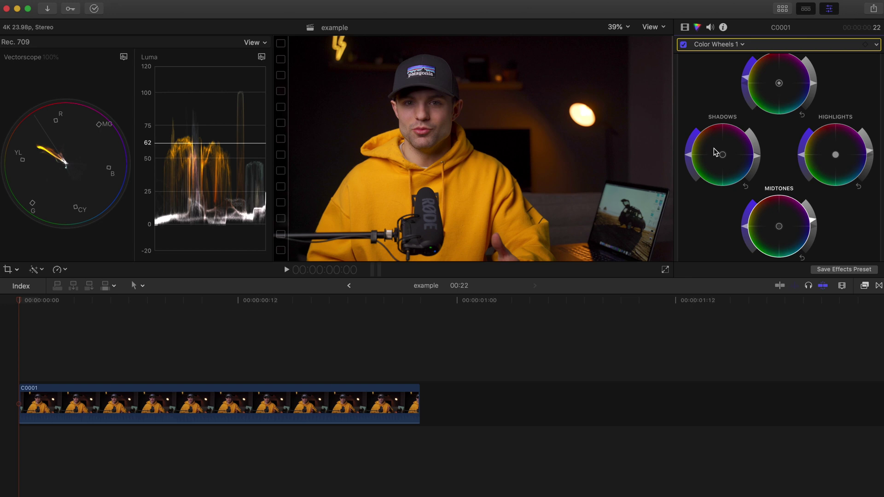
scroll(765, 104, "up", 2)
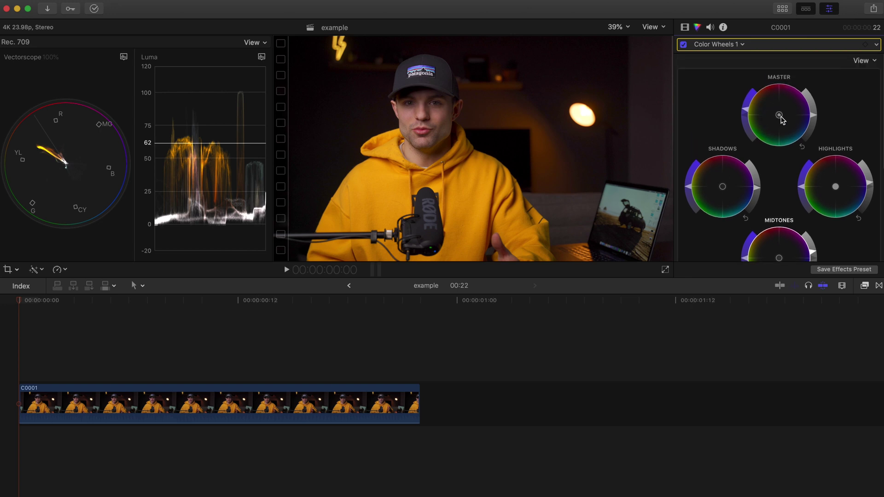
left_click_drag(782, 119, 783, 122)
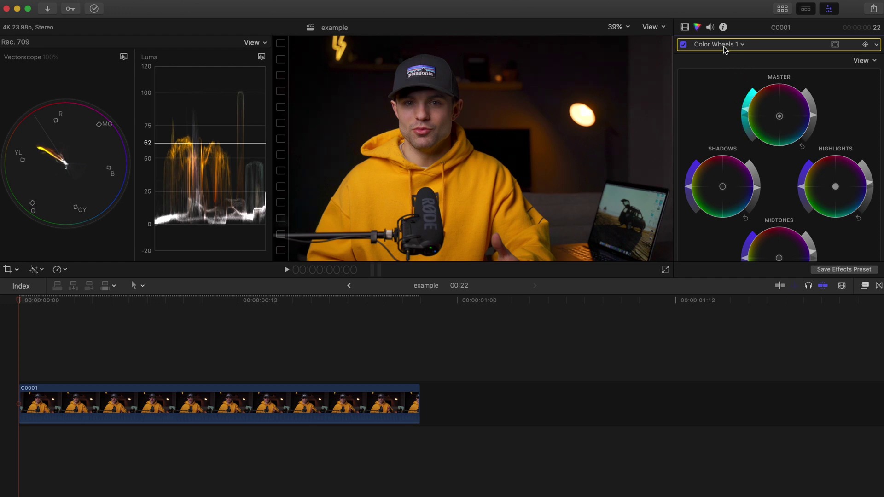
left_click(722, 45)
Step: Add Hue/Saturation Curves 2 and pull down the low end of its SAT vs SAT curve
left_click(732, 137)
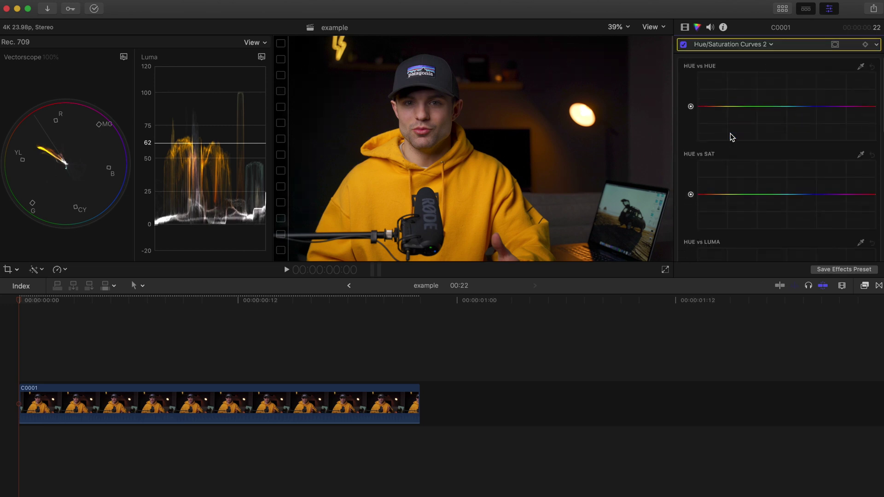
scroll(732, 136, "down", 5)
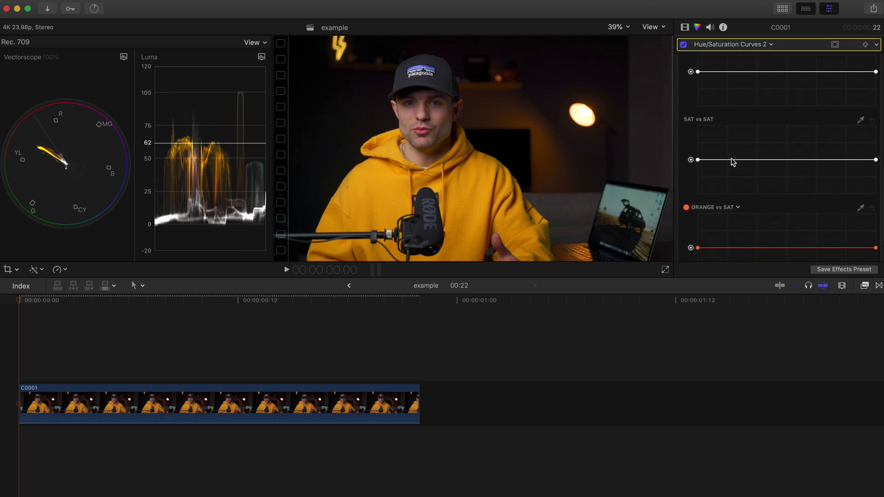
left_click(731, 160)
left_click_drag(698, 160, 682, 190)
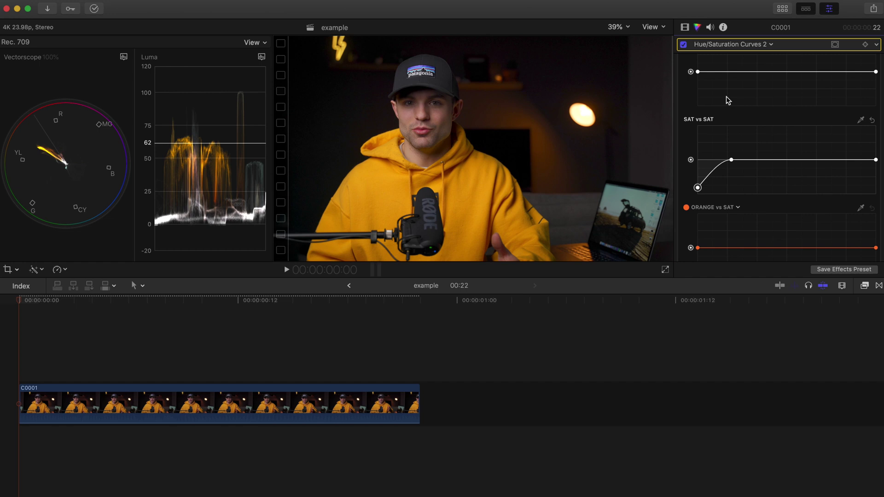
Step: Toggle all of C0001's effects off and on twice to compare with the original
left_click(686, 27)
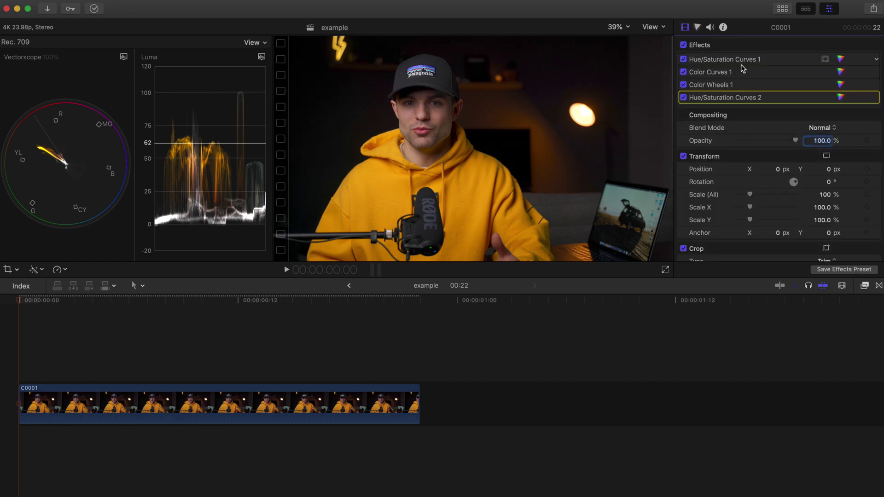
left_click(684, 45)
left_click(684, 45)
left_click(684, 45)
left_click(684, 45)
left_click(864, 286)
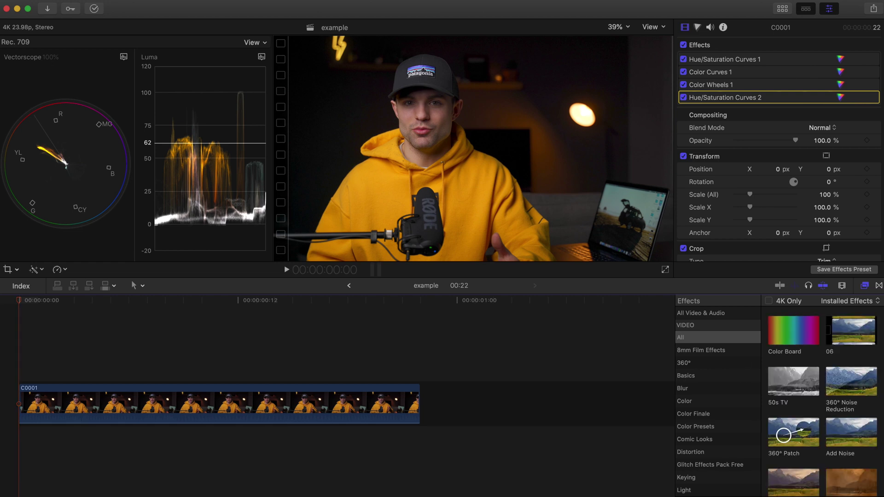
Step: Apply Custom LUT to C0001 using Amsel Lut 1 with Mix at 0.73
left_click_drag(853, 322, 447, 357)
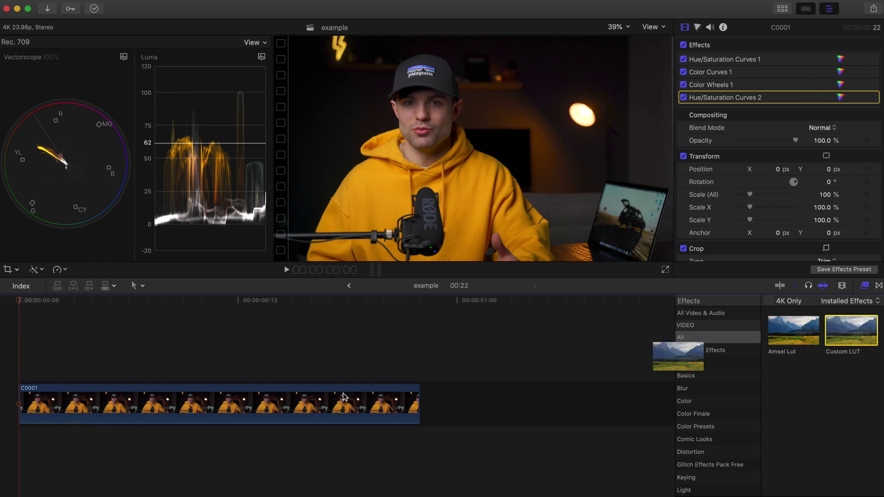
left_click_drag(306, 404, 306, 404)
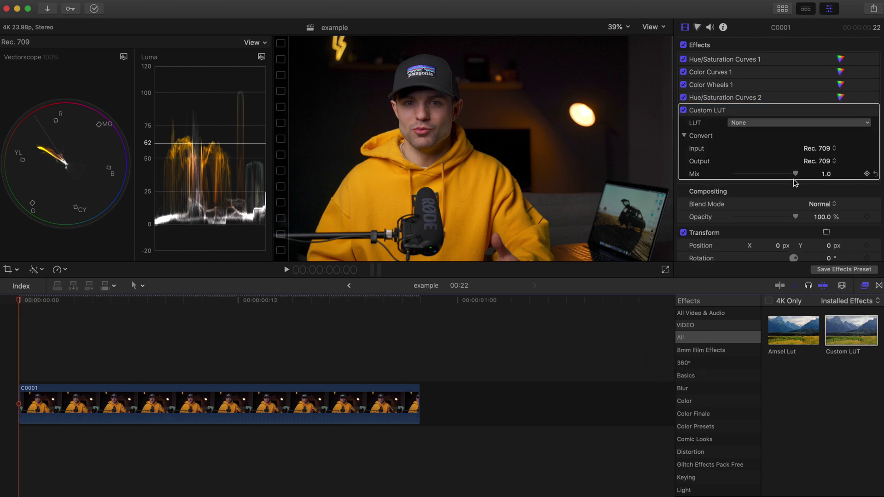
left_click(770, 123)
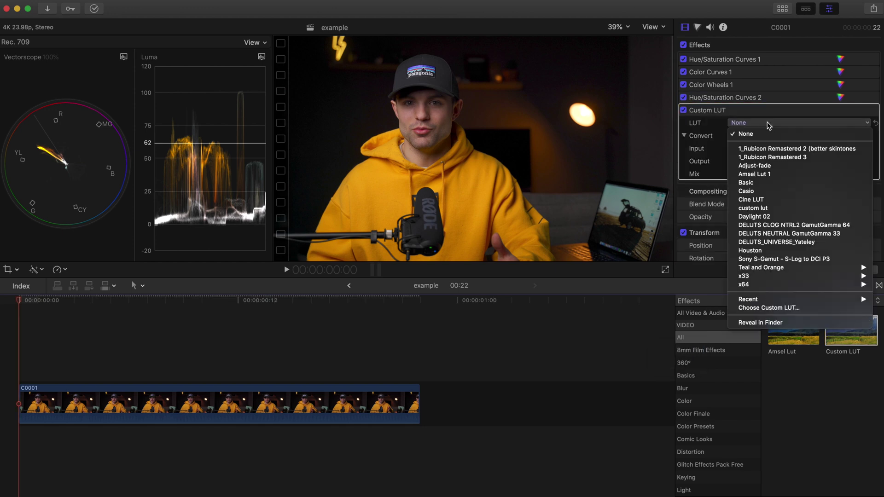
left_click(768, 174)
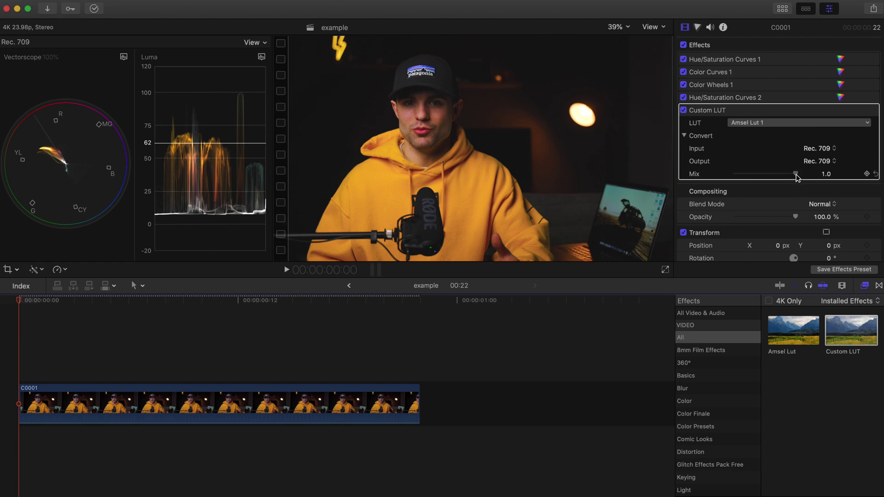
mouse_move(794, 175)
left_mouse_down()
mouse_move(748, 182)
mouse_move(779, 174)
left_mouse_up()
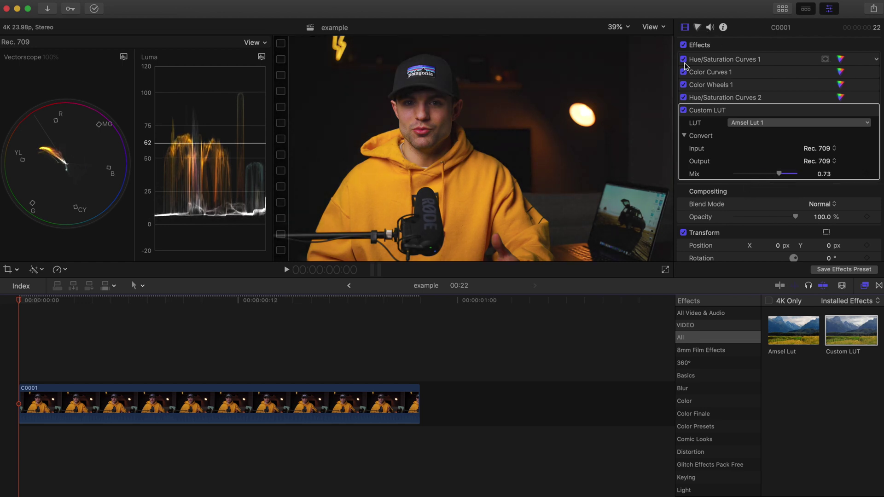
Step: Delete the clip's Draw Mask effect and show the Hue/Saturation Curves 2 controls
left_click(684, 45)
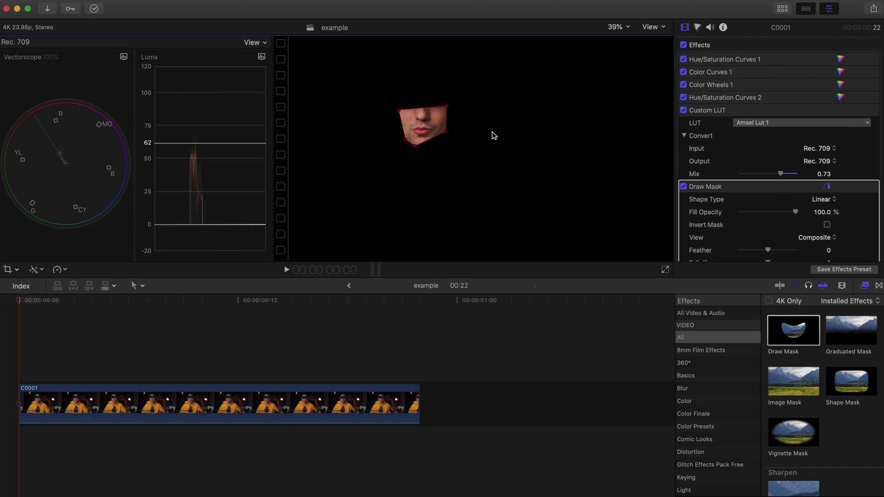
key("Delete")
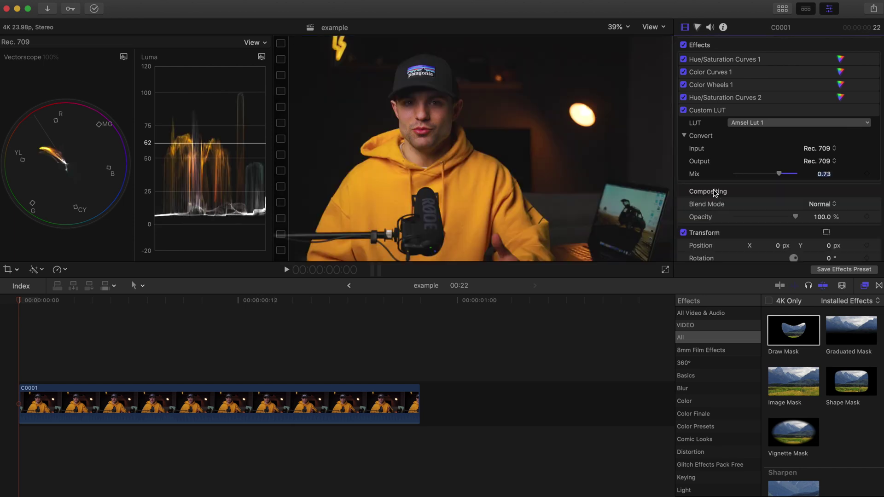
left_click(840, 98)
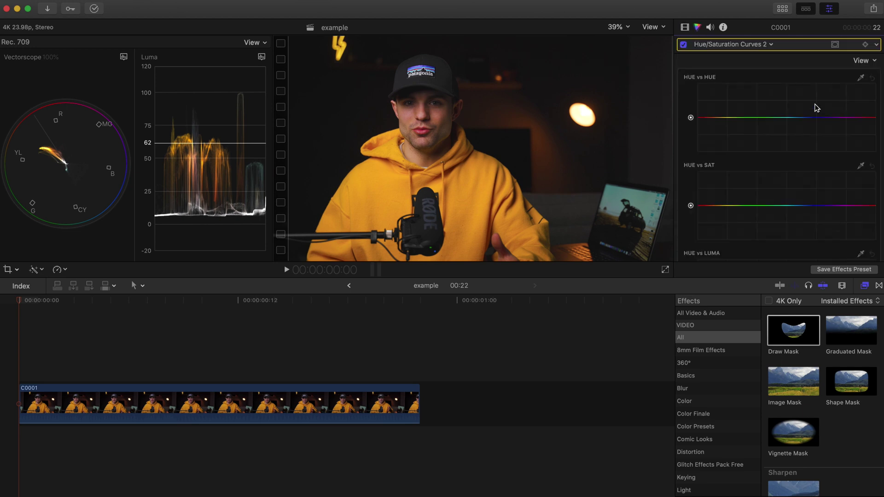
Step: Pin the yellows with points on HUE vs SAT and pull the red saturation down
left_click(708, 206)
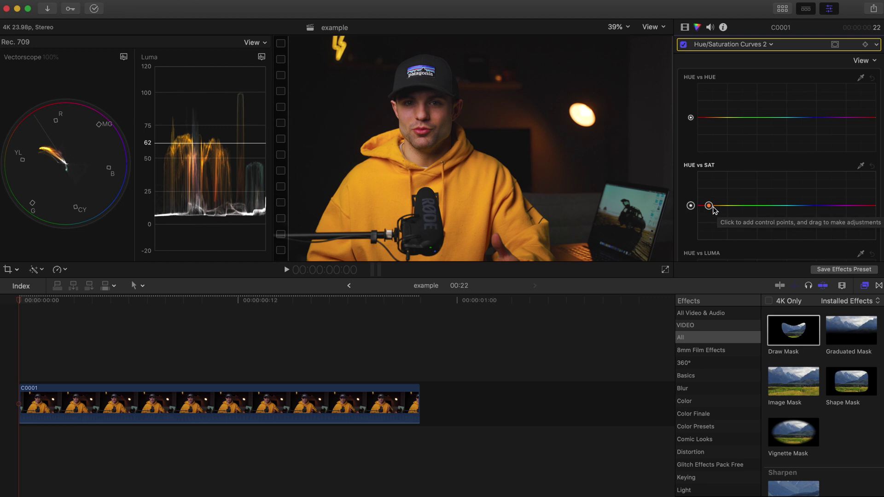
left_click(700, 205)
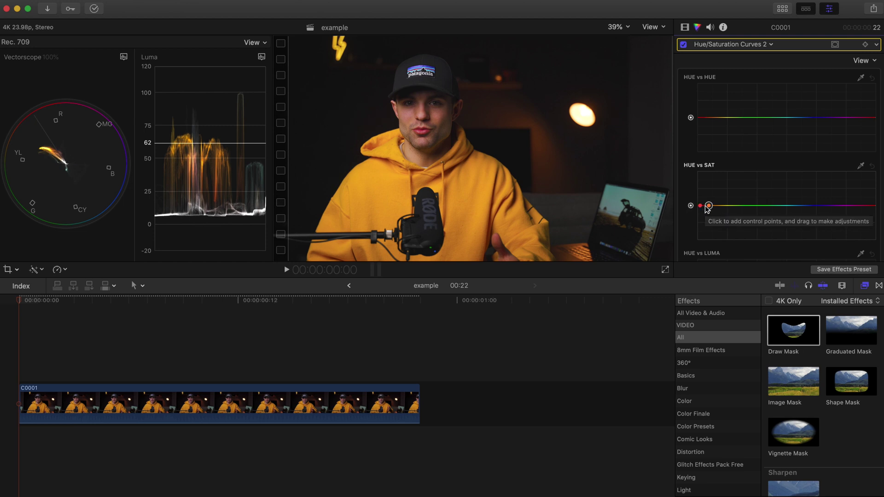
left_click(720, 206)
left_click(710, 206)
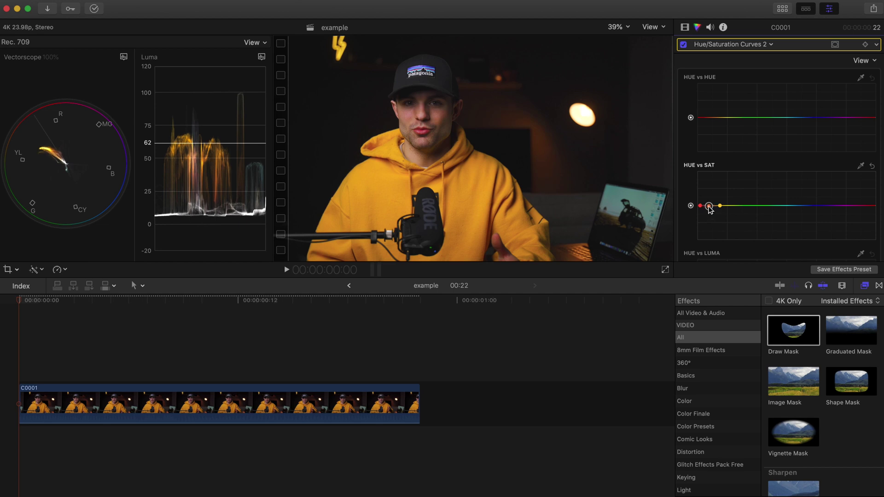
left_click(866, 206)
left_click_drag(699, 205, 700, 211)
left_click(685, 27)
Step: Switch C0001's effects off to view the original, then back on to restore the grade
left_click(684, 45)
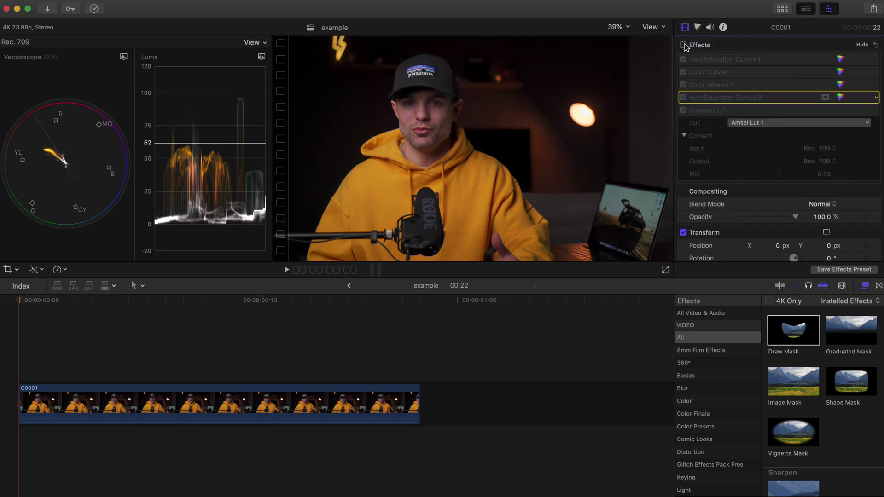
left_click(684, 46)
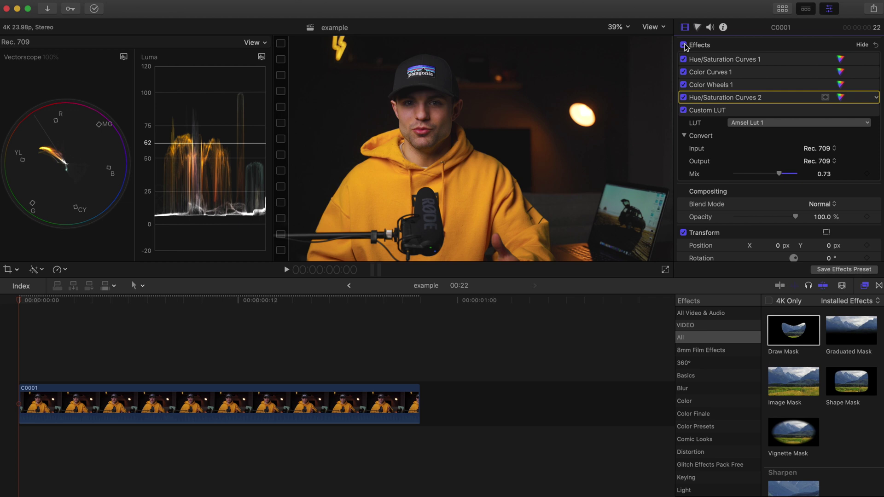